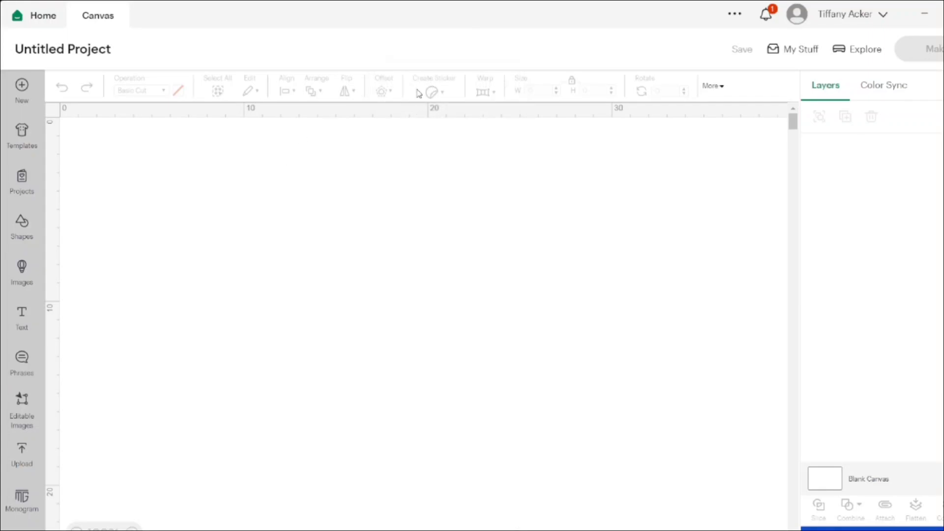
Add a text layer reading 'Merry Christmas', with 'Christmas' broken onto a second line.
click(15, 317)
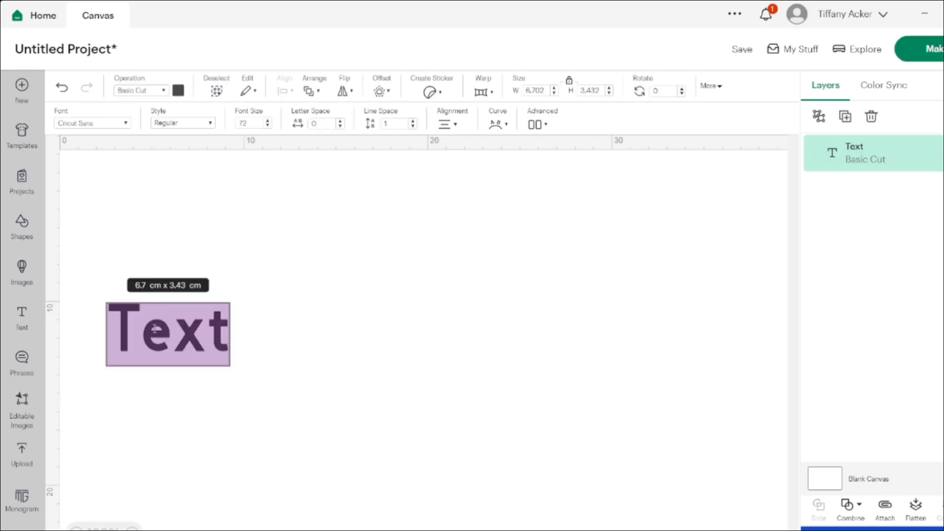
text(M)
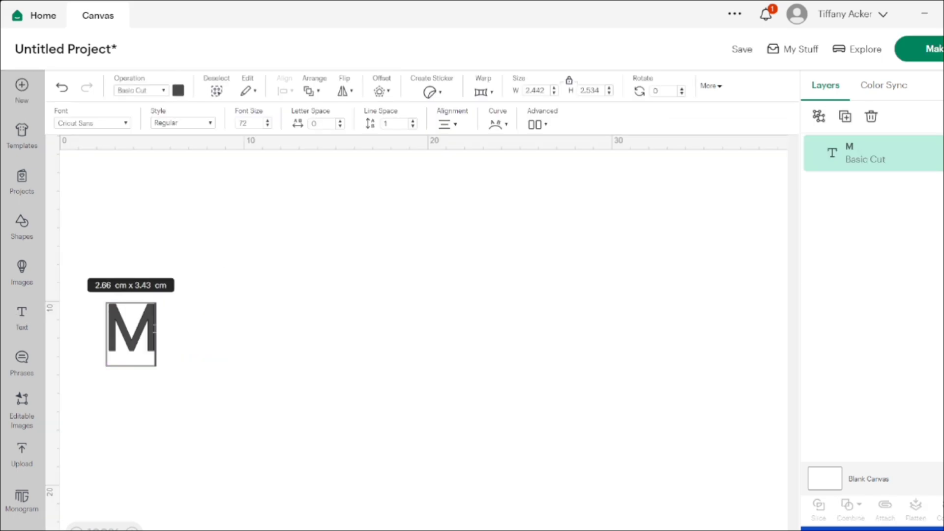
text(erry Chris)
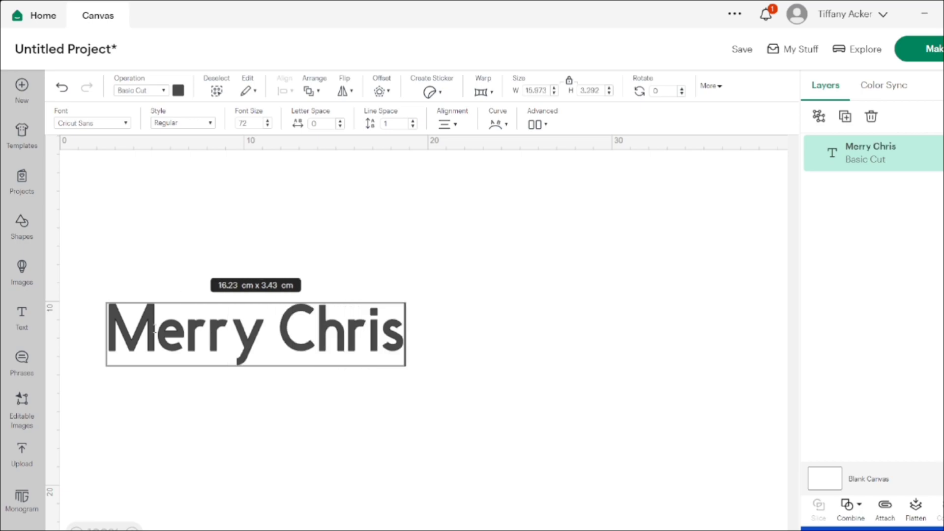
text(tmas)
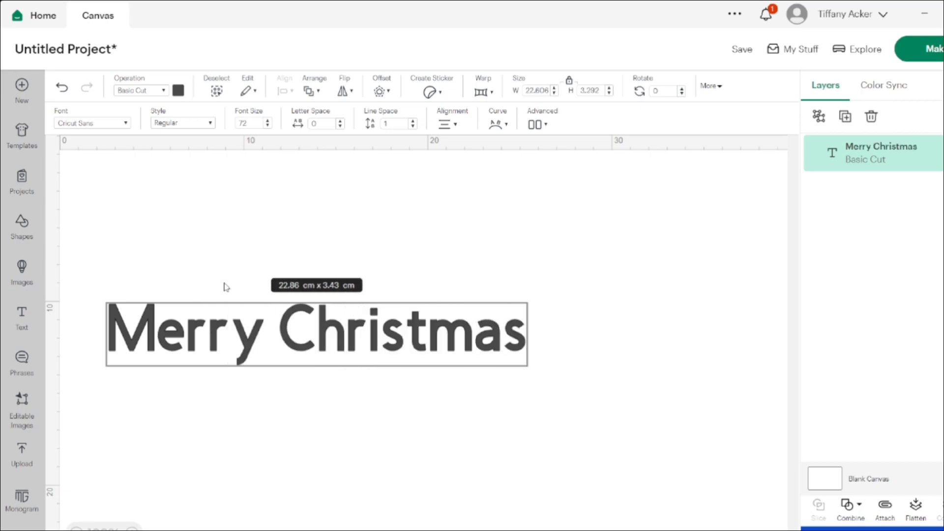
click(279, 333)
key(Return)
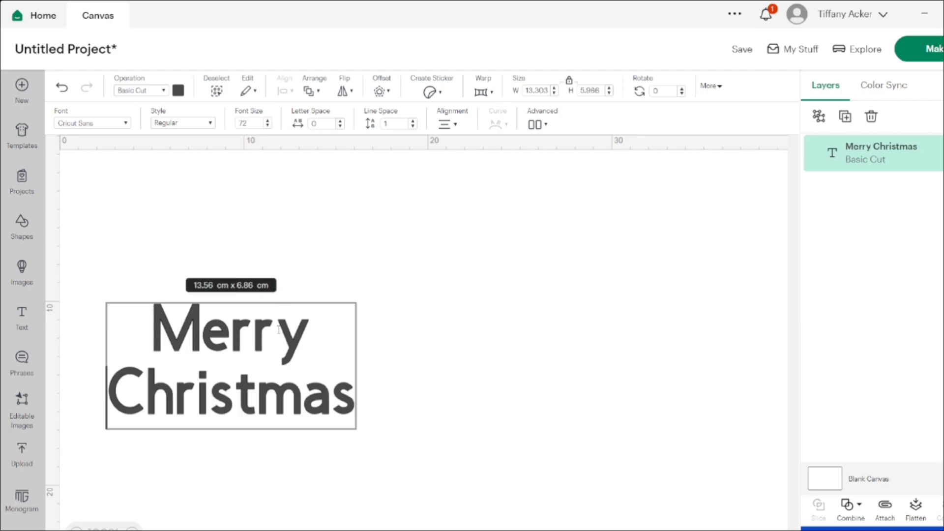
Try the Alexis Mattox font and drag the text to the centre of the canvas.
click(113, 123)
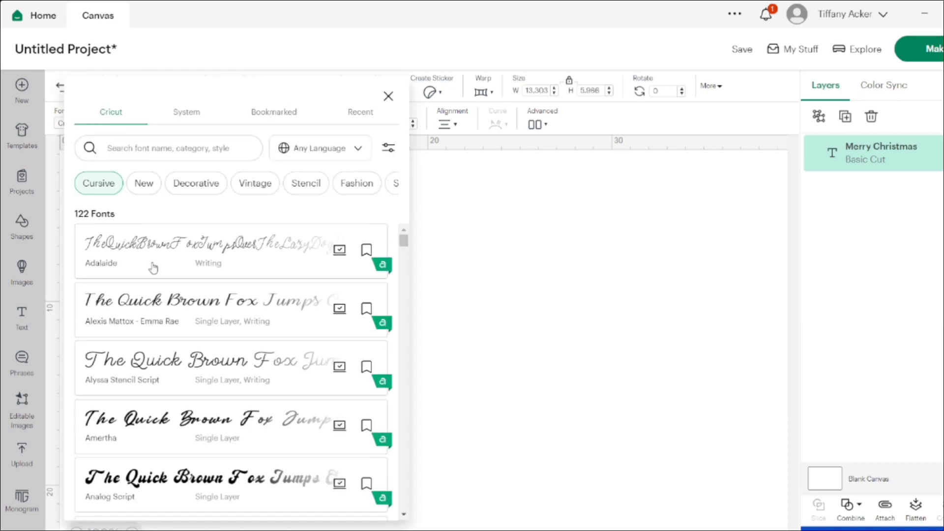
click(157, 304)
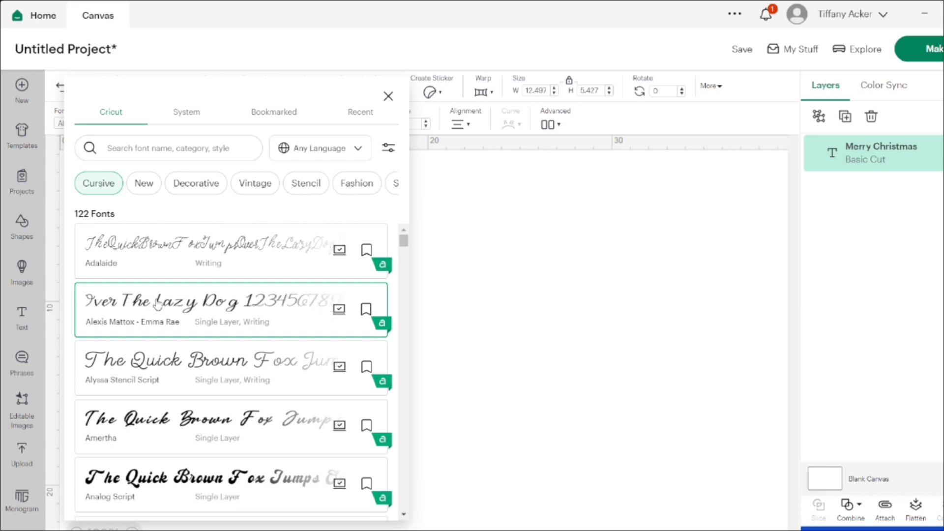
click(527, 346)
drag(202, 407, 348, 345)
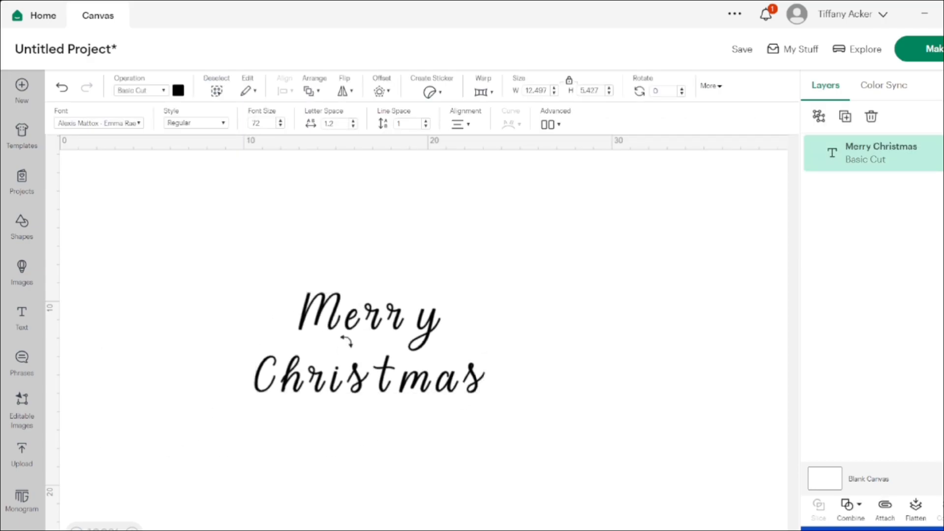
Switch the Merry Christmas text to the Analog Script font and reselect it.
click(81, 123)
click(158, 427)
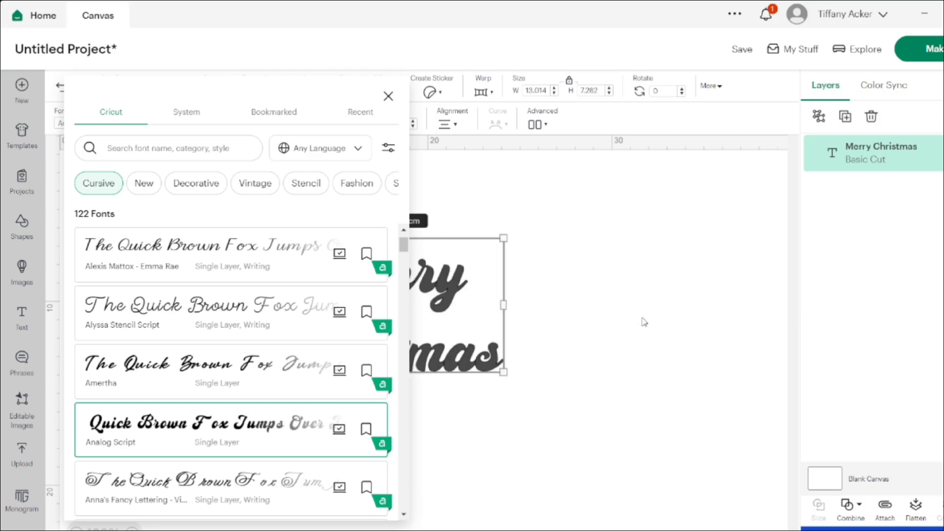
click(643, 320)
click(426, 312)
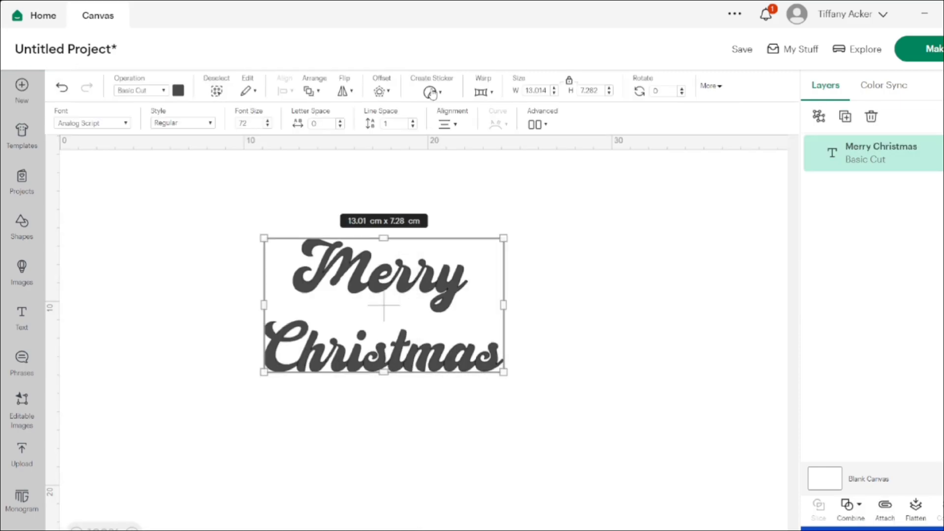
Make the text a Die Cut sticker with a Standard border.
click(431, 93)
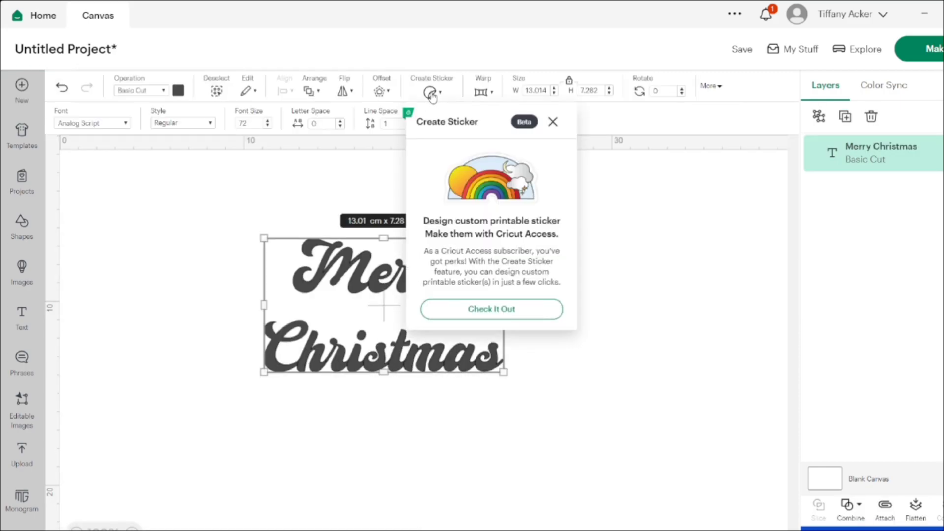
click(492, 309)
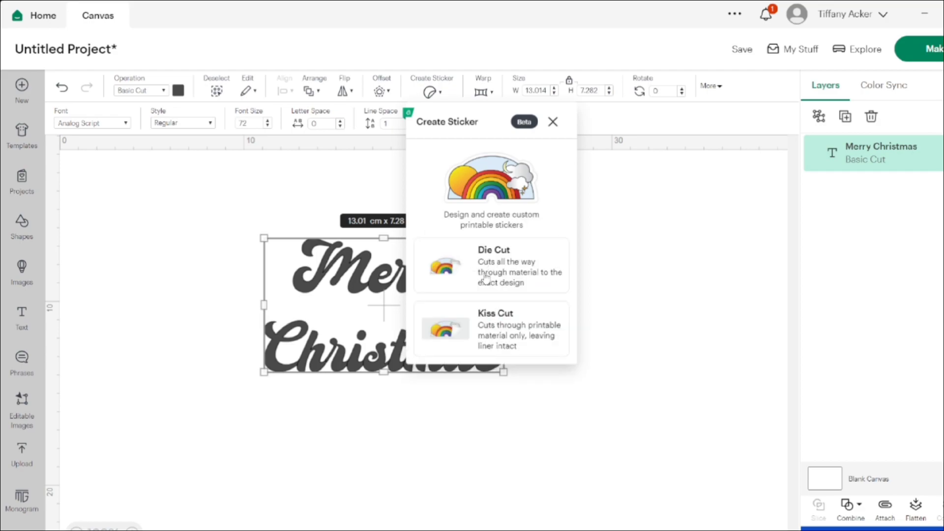
click(500, 283)
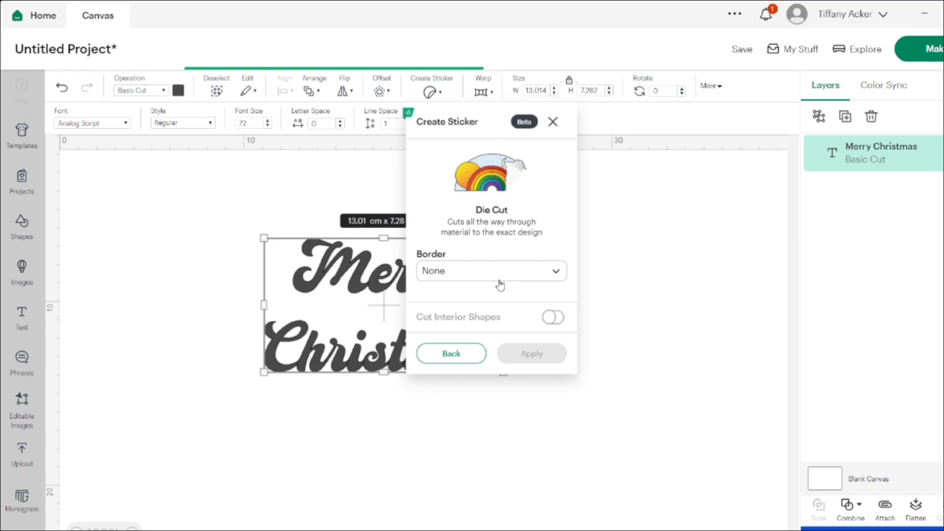
click(500, 284)
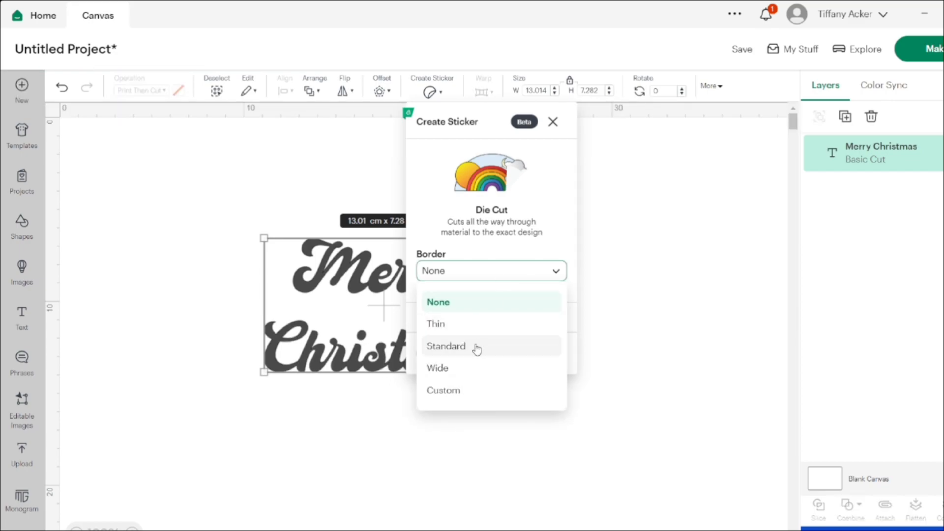
click(475, 345)
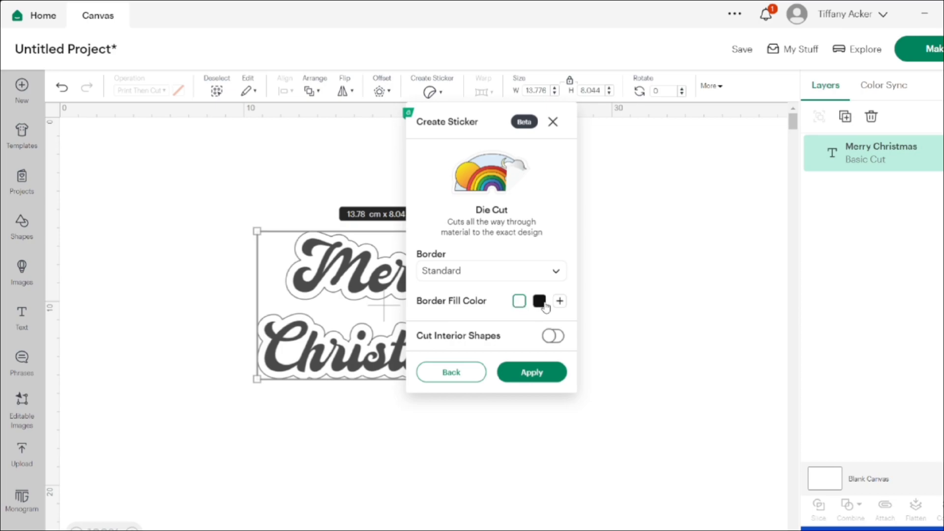
Set the sticker's border fill colour to bright red #e1112b.
click(559, 301)
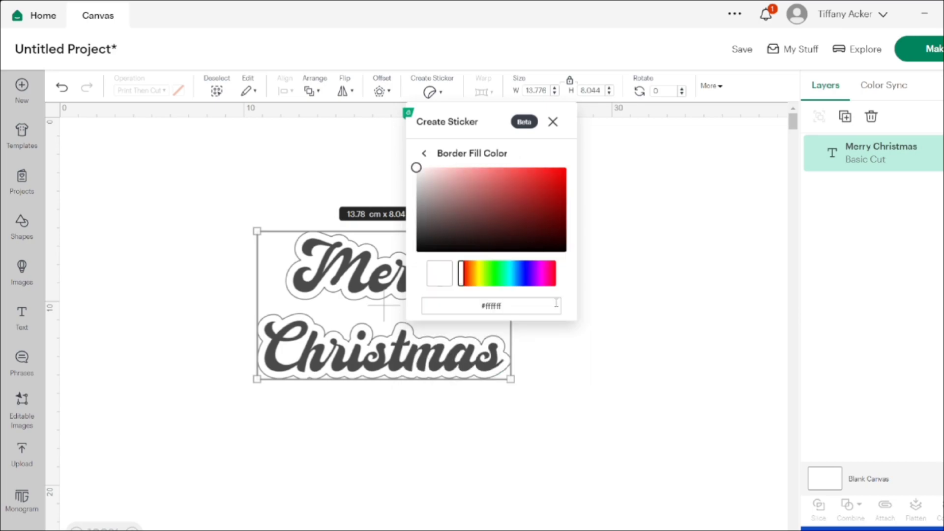
click(537, 284)
click(556, 284)
click(424, 154)
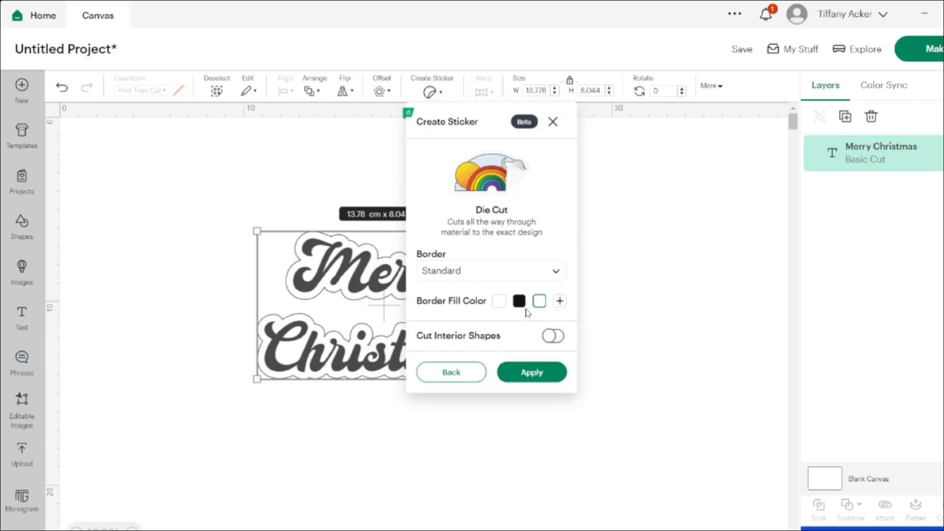
click(522, 303)
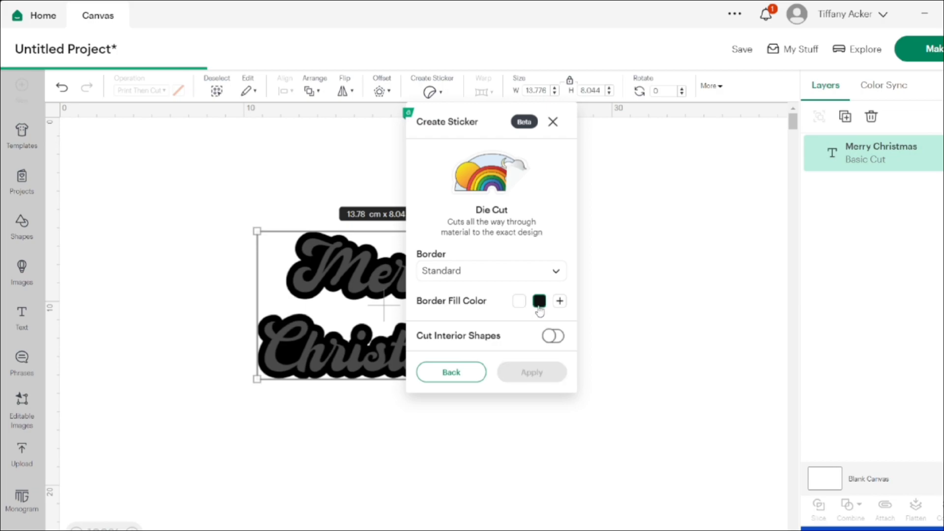
click(559, 302)
click(551, 274)
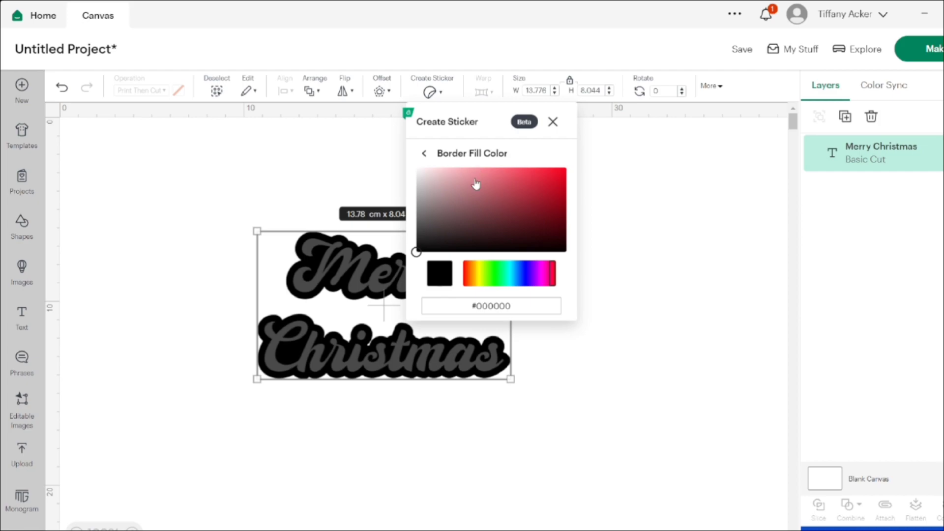
click(556, 177)
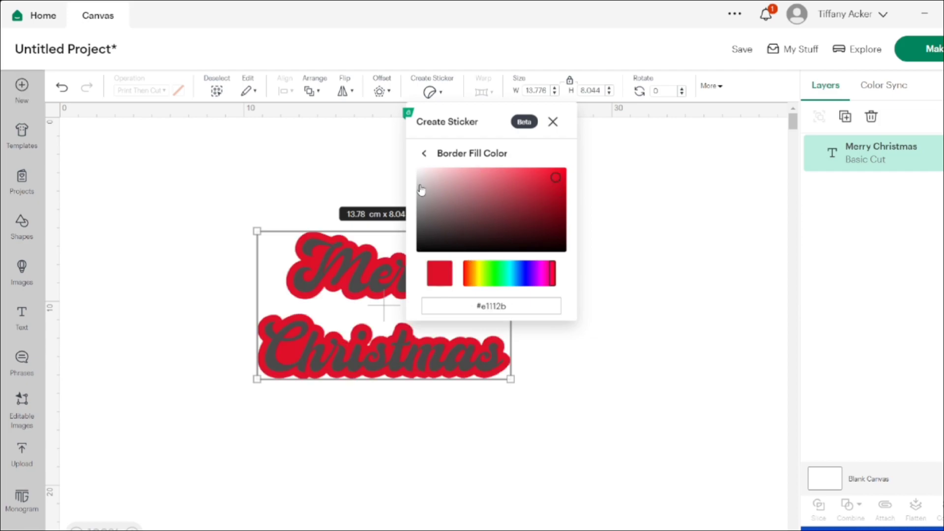
click(423, 153)
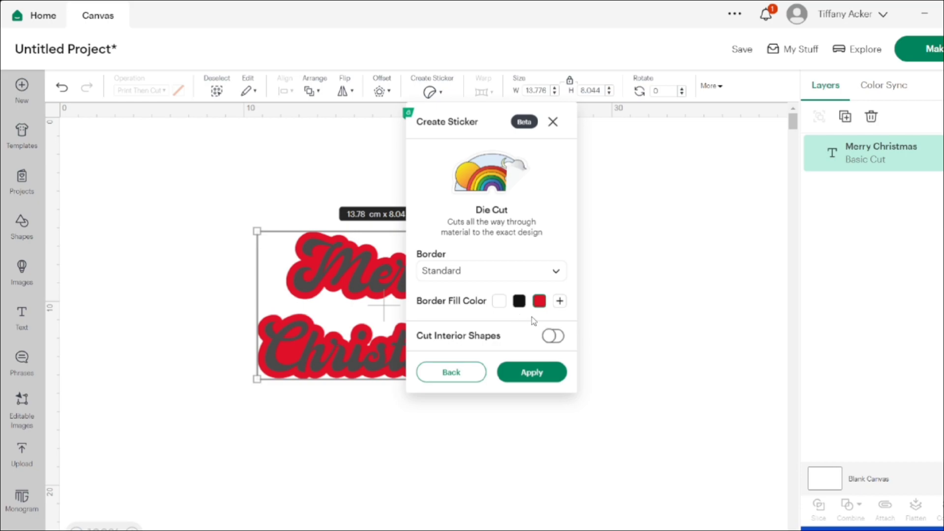
Keep the Standard border, leave Cut Interior Shapes off, and apply the sticker.
click(513, 283)
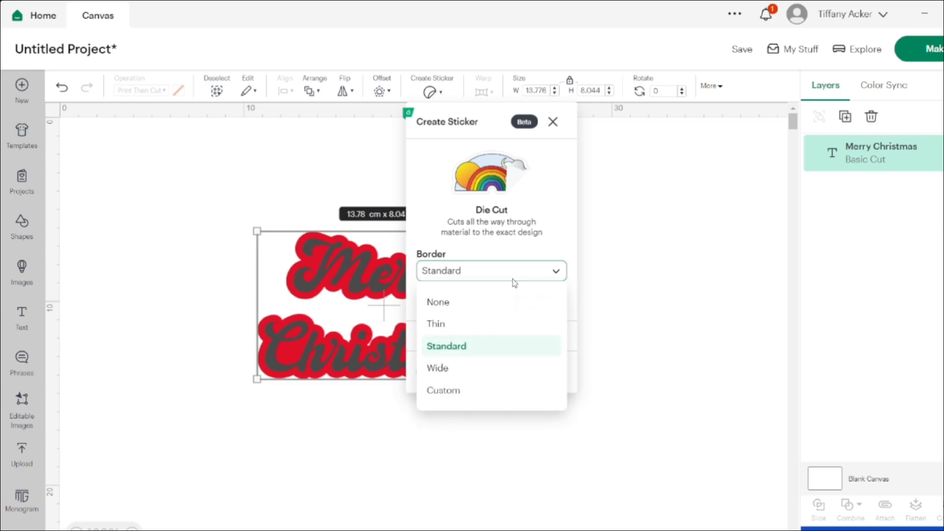
click(513, 282)
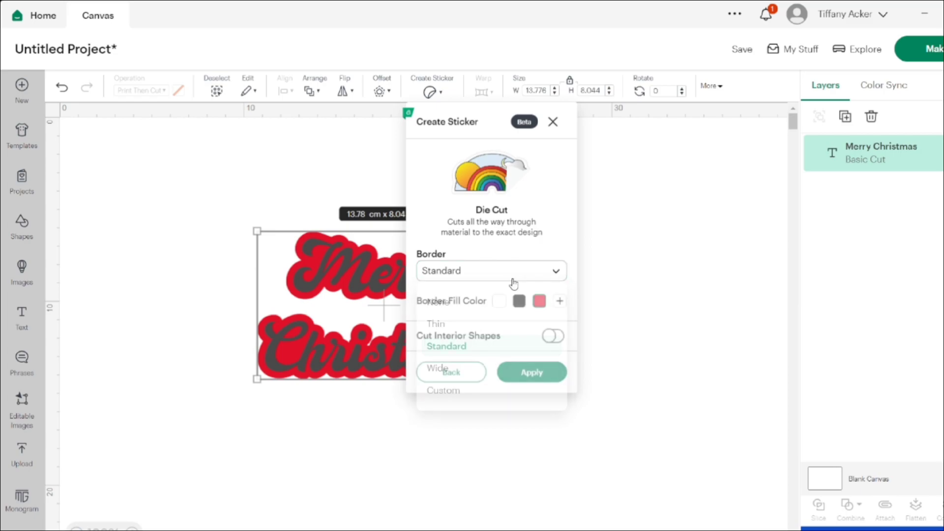
click(549, 336)
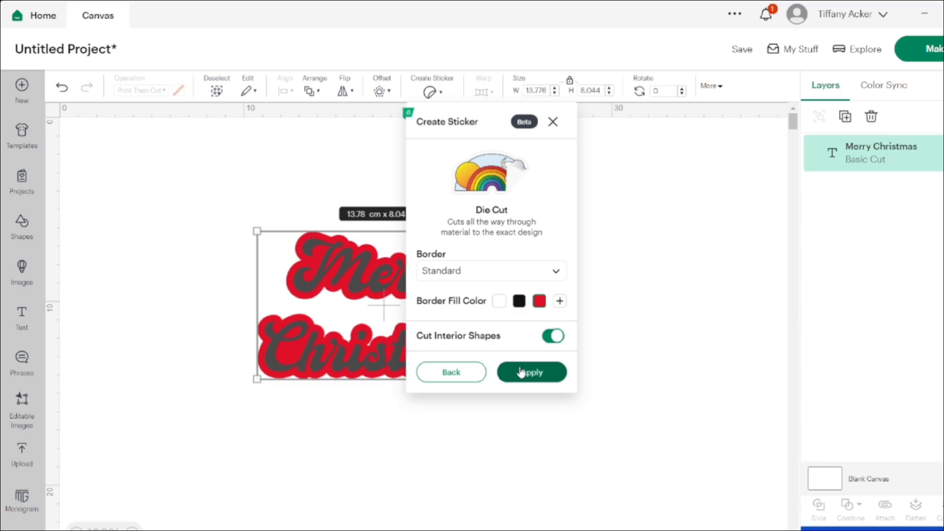
click(554, 338)
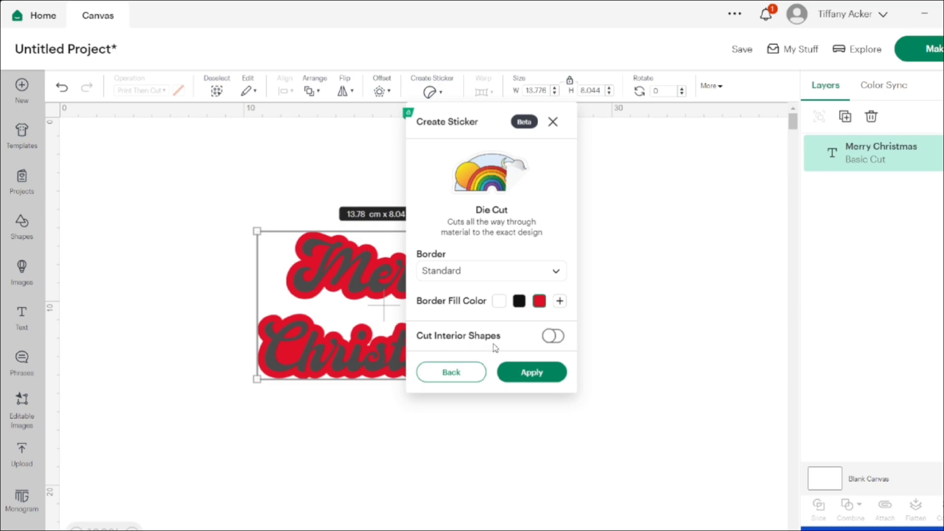
click(516, 372)
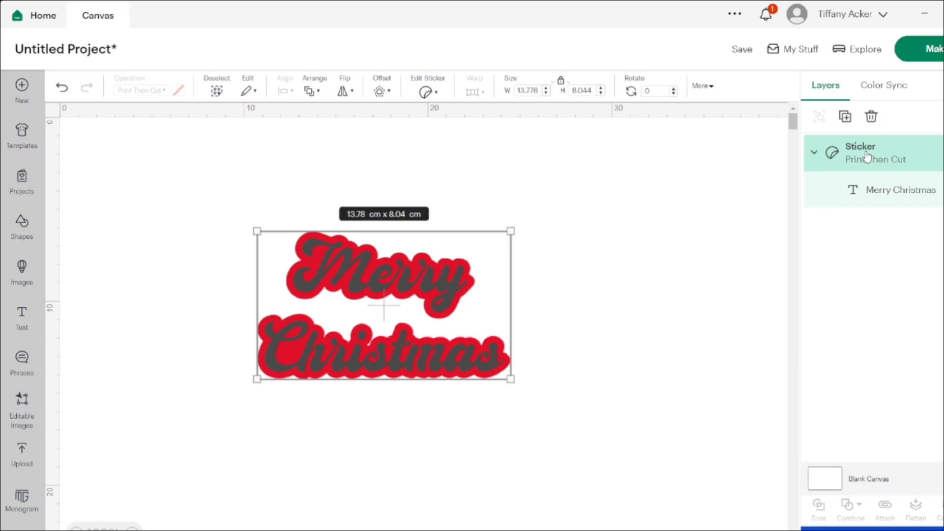
Revert the sticker to plain text and set the text's print colour to dark green.
click(425, 93)
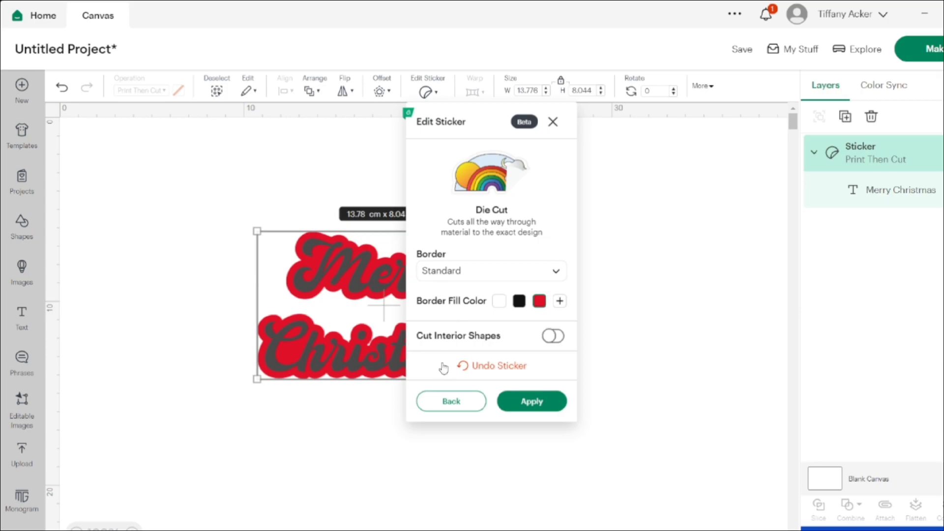
click(496, 370)
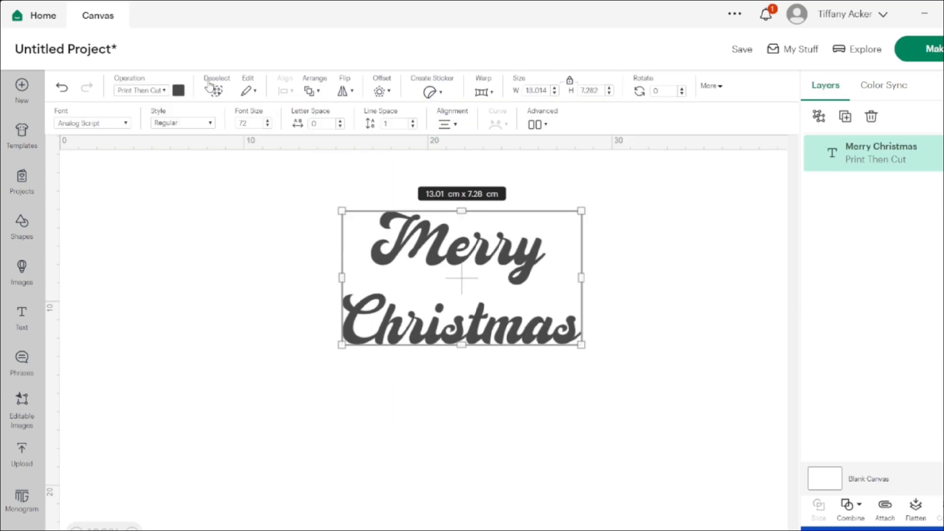
click(179, 90)
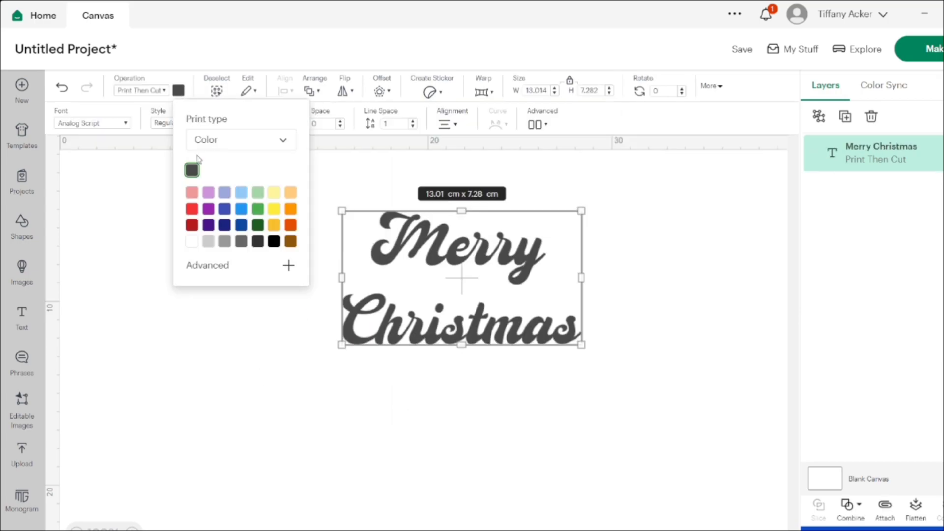
click(260, 209)
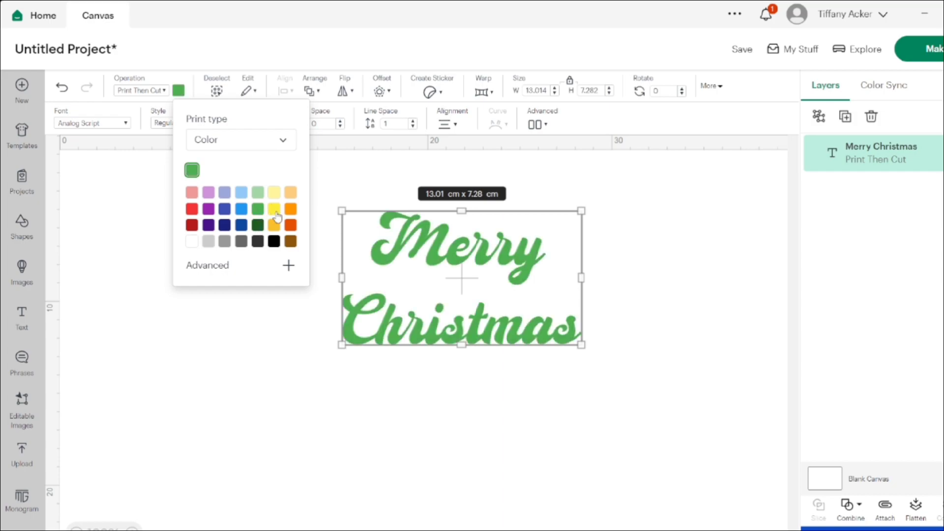
click(258, 225)
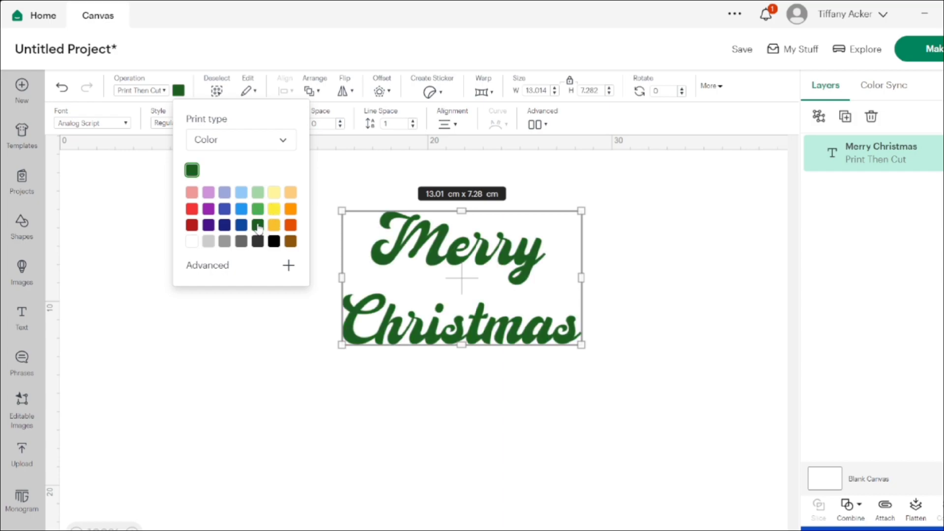
Make the text a Kiss Cut sticker with Die-Cut Edge on and a Standard border.
click(443, 95)
click(462, 269)
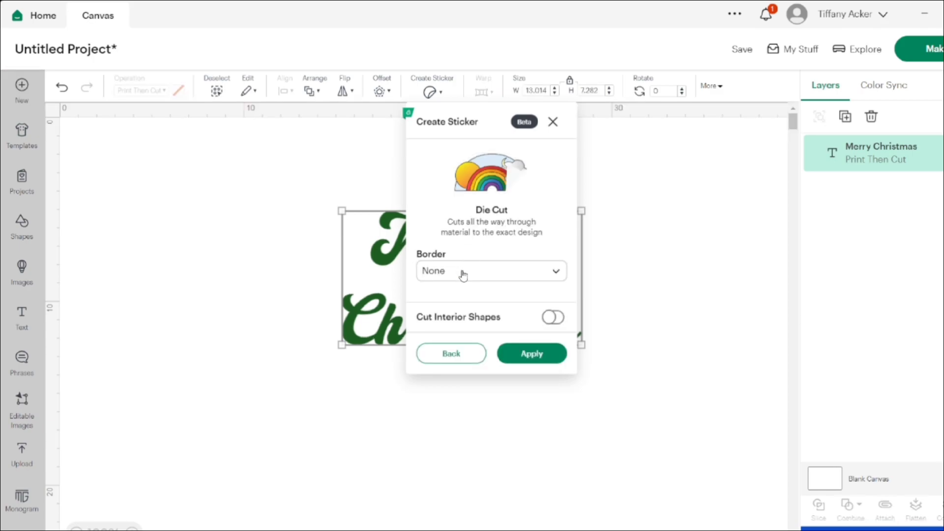
click(427, 97)
click(429, 101)
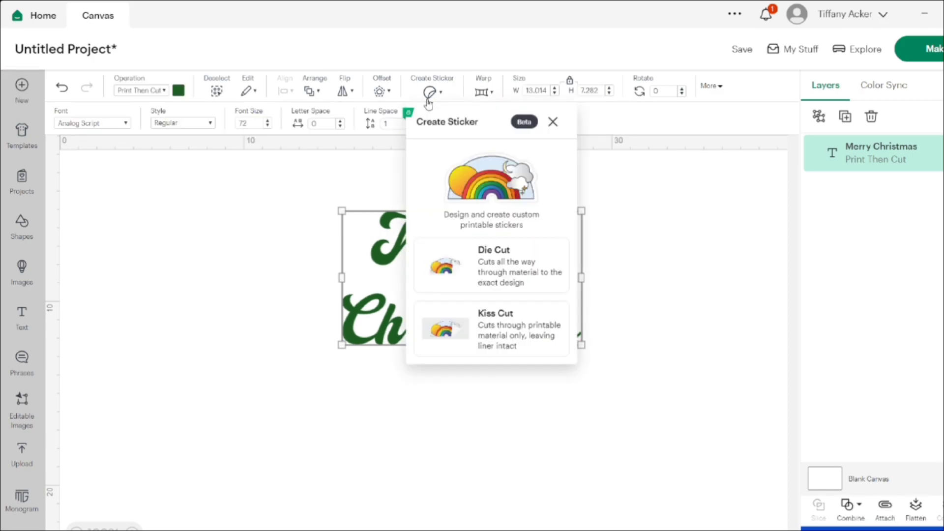
click(472, 327)
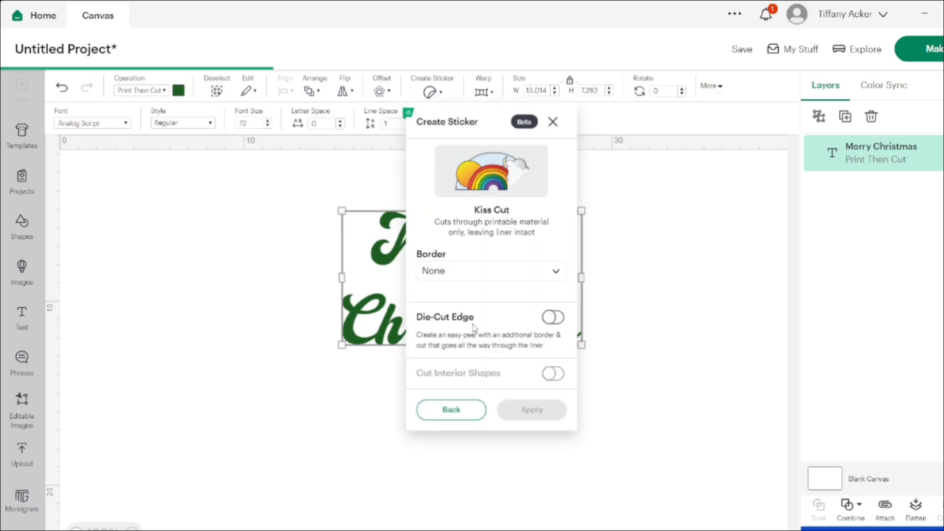
click(563, 320)
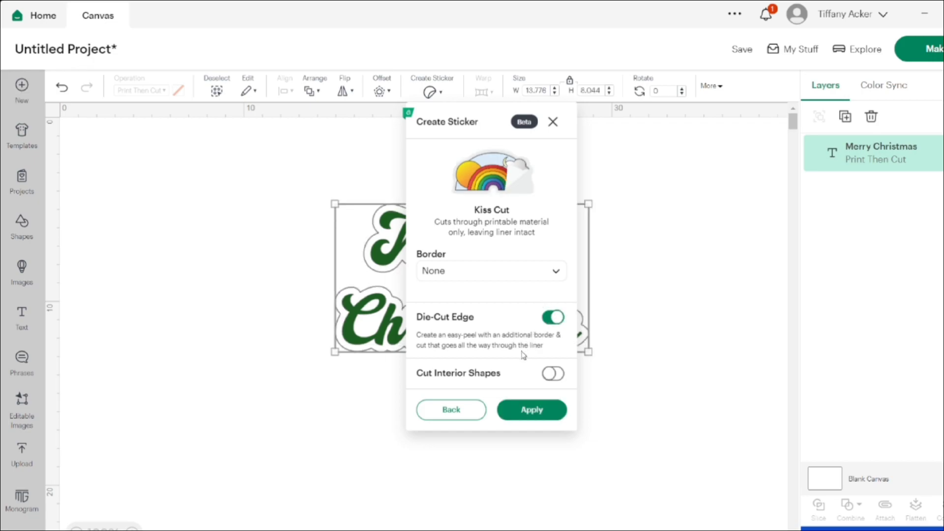
click(483, 273)
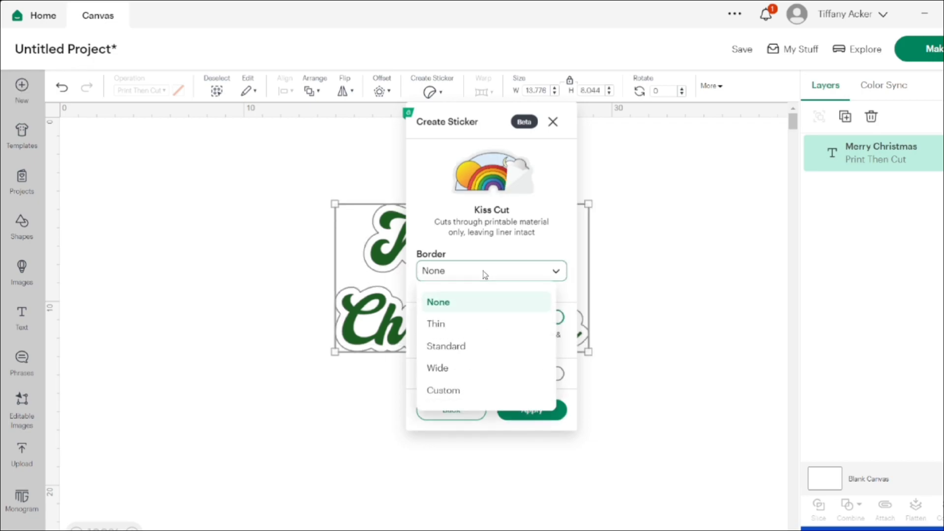
click(471, 348)
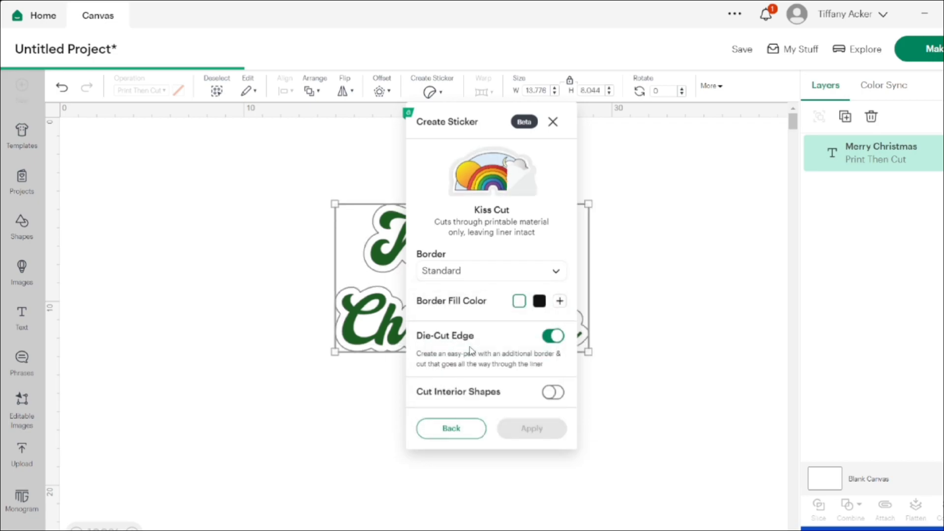
Fill the border bright red (#f30202), apply the sticker, and move it up and left.
click(560, 301)
click(552, 279)
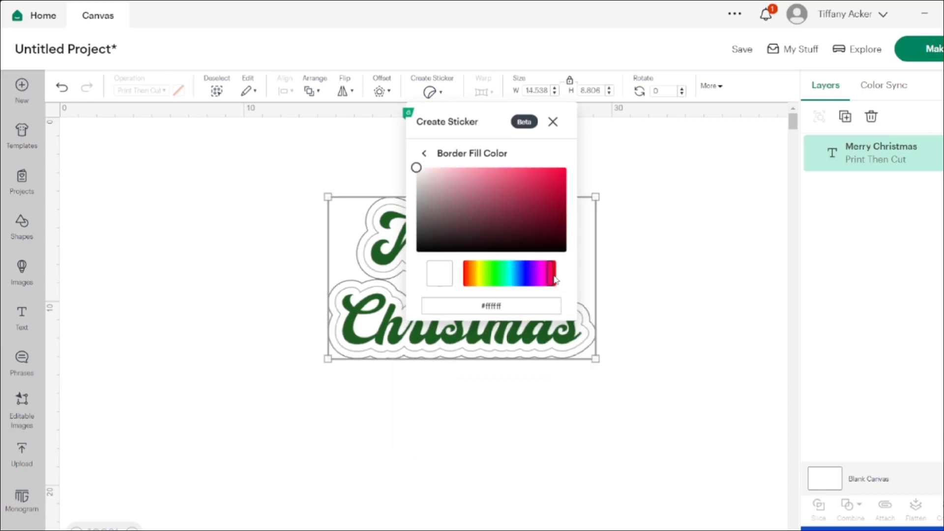
drag(555, 279, 581, 279)
click(565, 172)
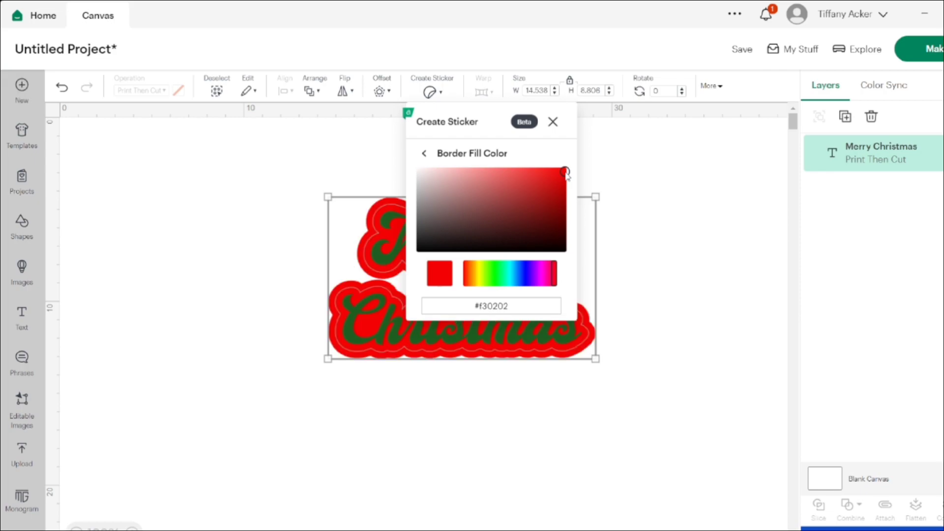
click(424, 153)
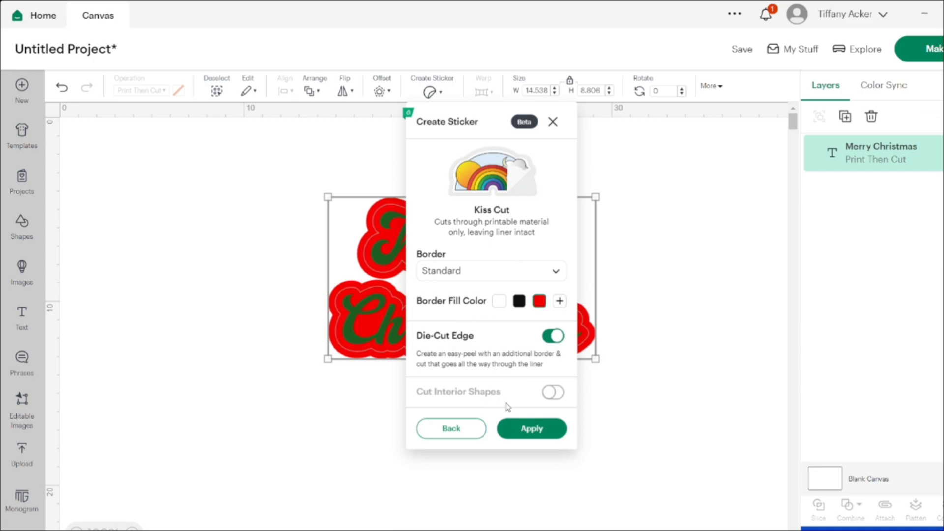
click(524, 429)
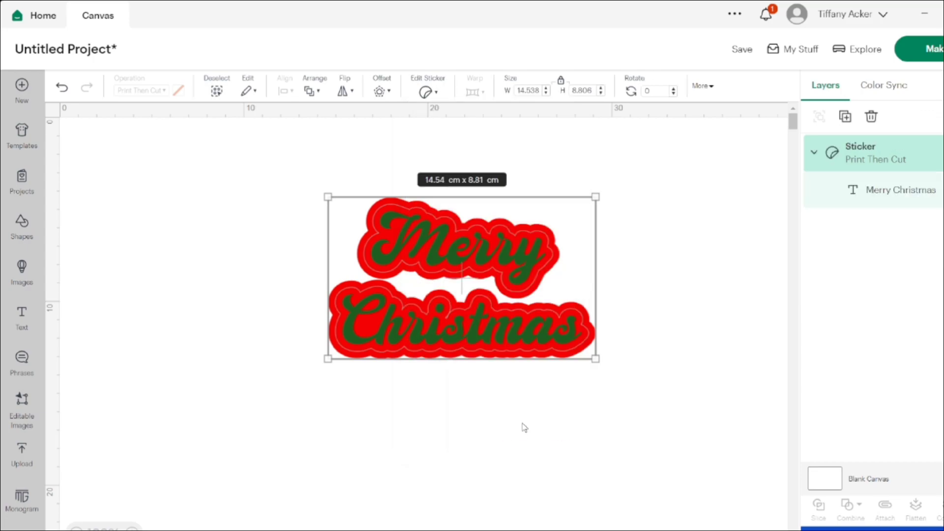
drag(444, 312, 393, 300)
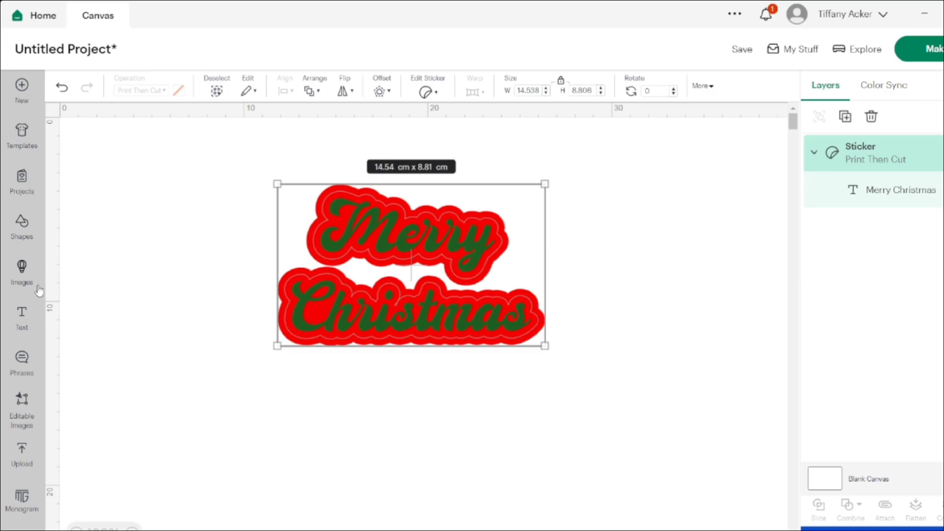
Search the image library for the rainbow (typed 'rainbox') and add the Rainbow image with clouds.
click(19, 271)
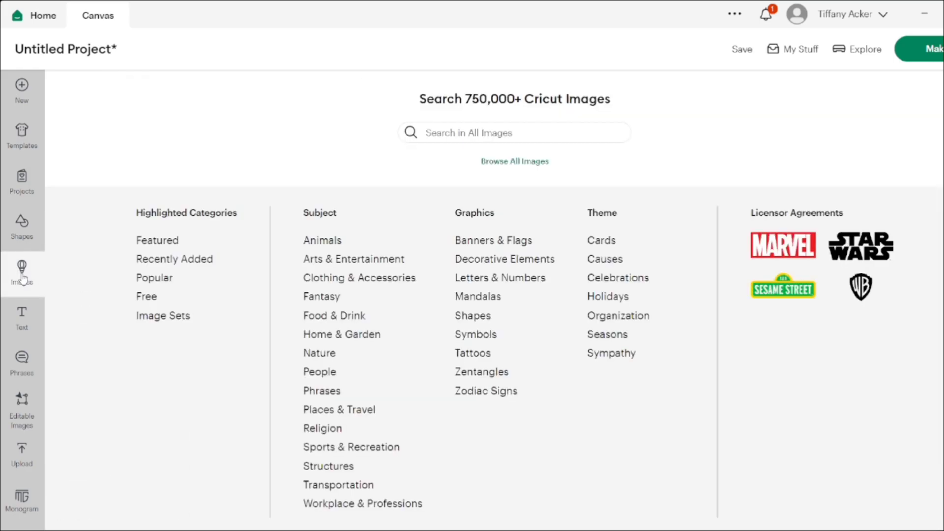
click(520, 129)
text(rain)
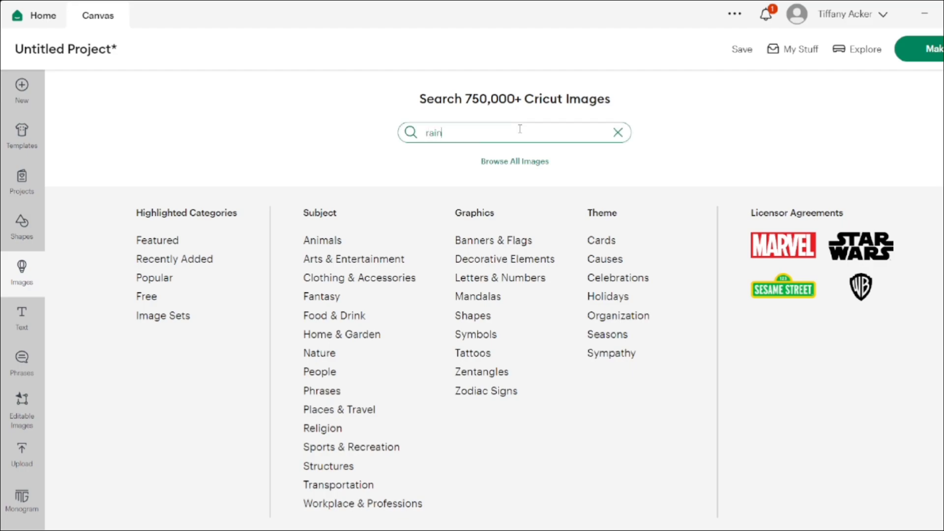
text(box)
key(Return)
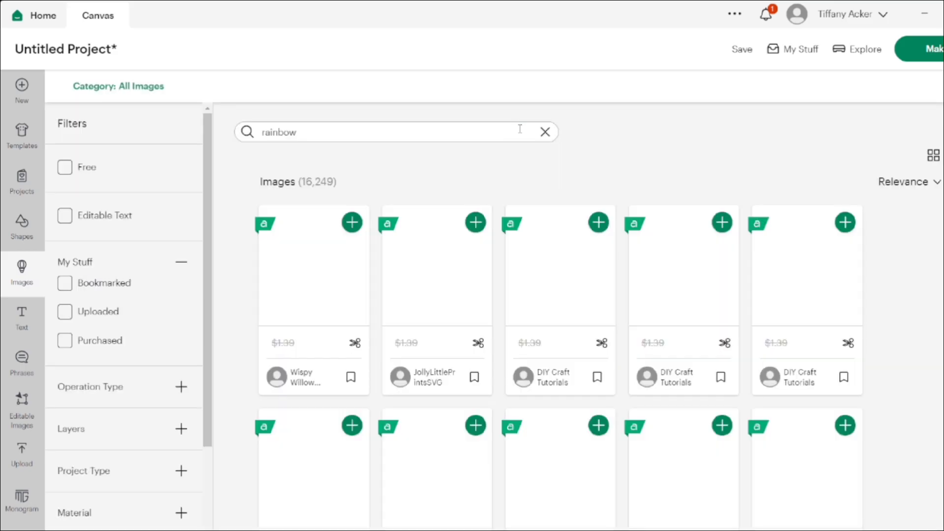
click(547, 291)
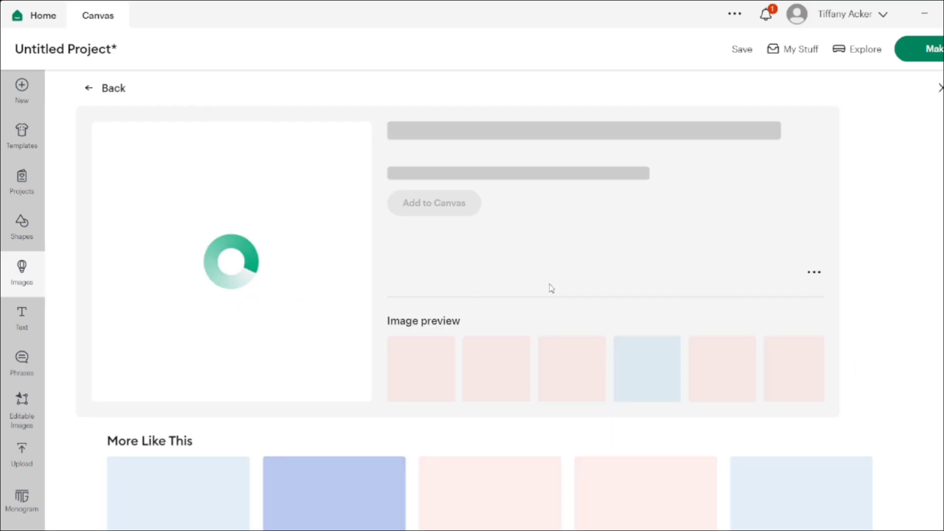
click(426, 239)
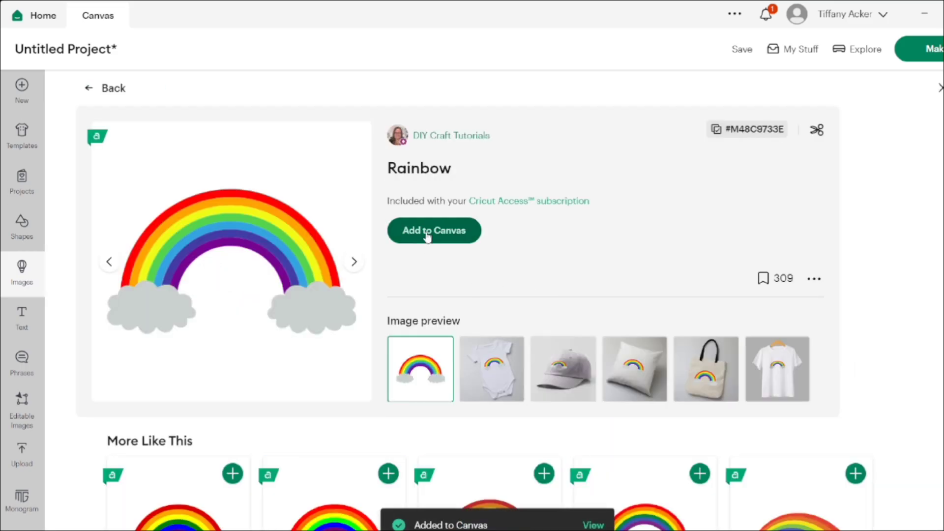
Delete the Merry Christmas sticker and shrink the rainbow to about 21.72 × 12.67 cm.
click(594, 525)
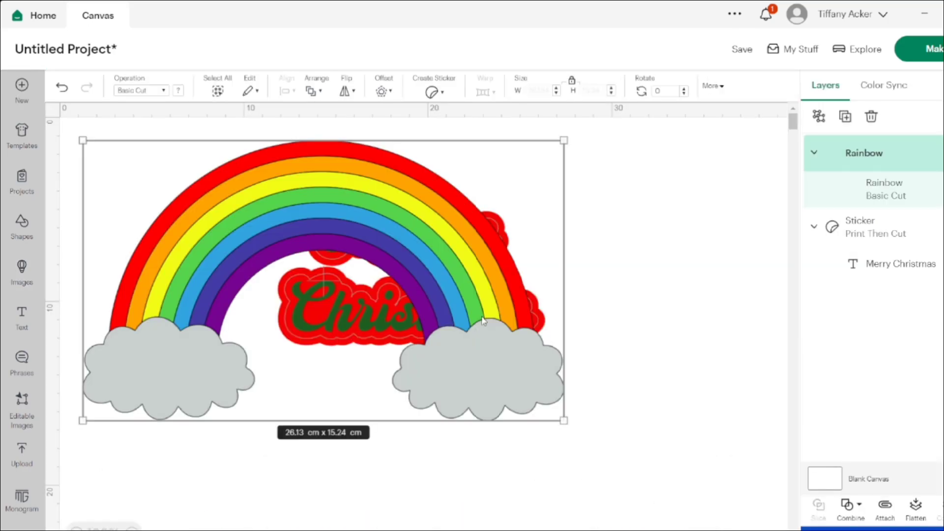
drag(446, 284, 528, 415)
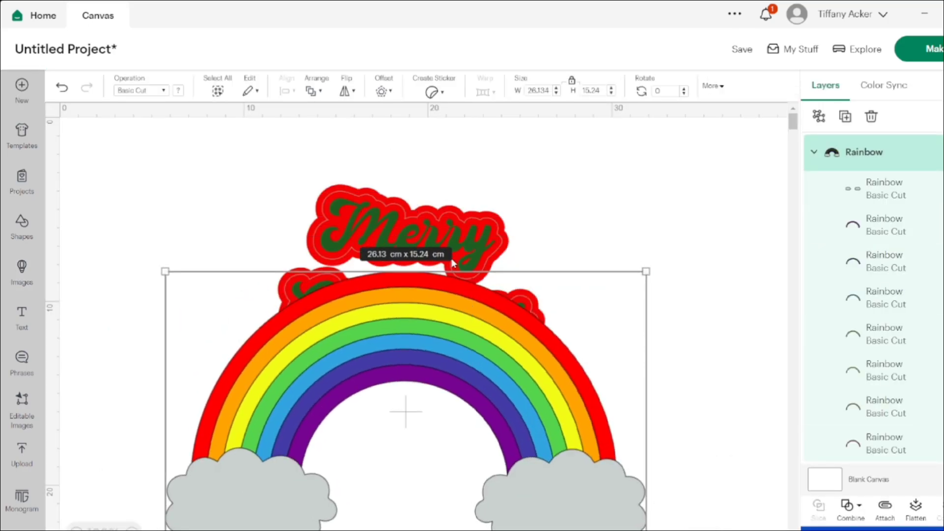
click(446, 240)
key(Delete)
drag(410, 337, 442, 237)
drag(678, 162, 596, 211)
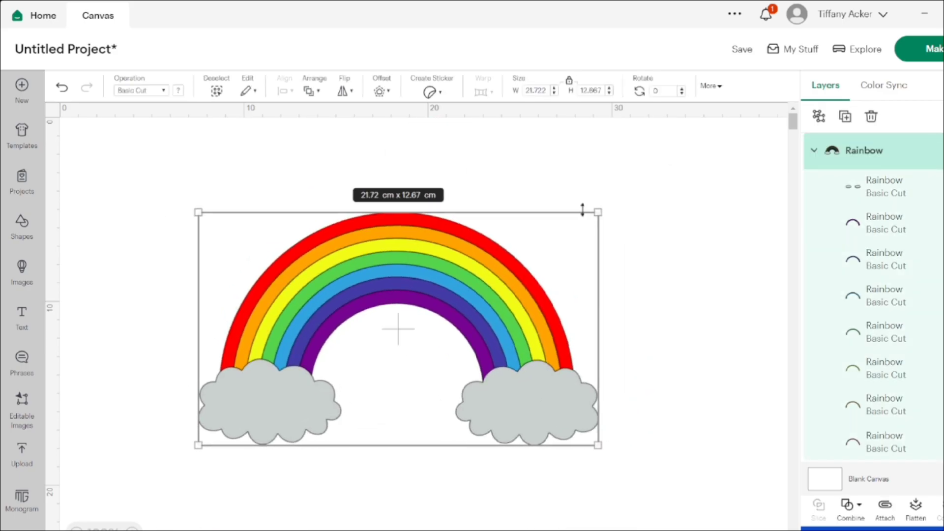
Make the rainbow's cloud layer white.
click(849, 199)
click(177, 91)
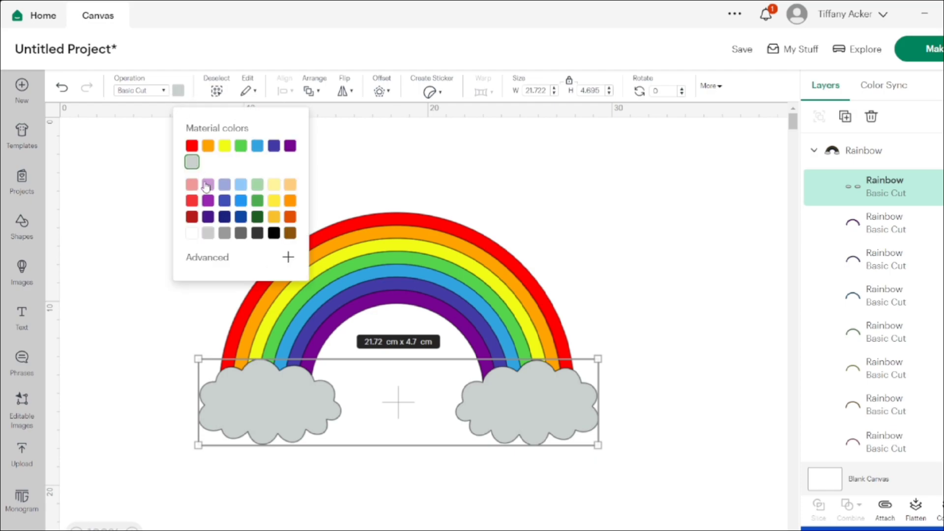
click(192, 233)
click(444, 237)
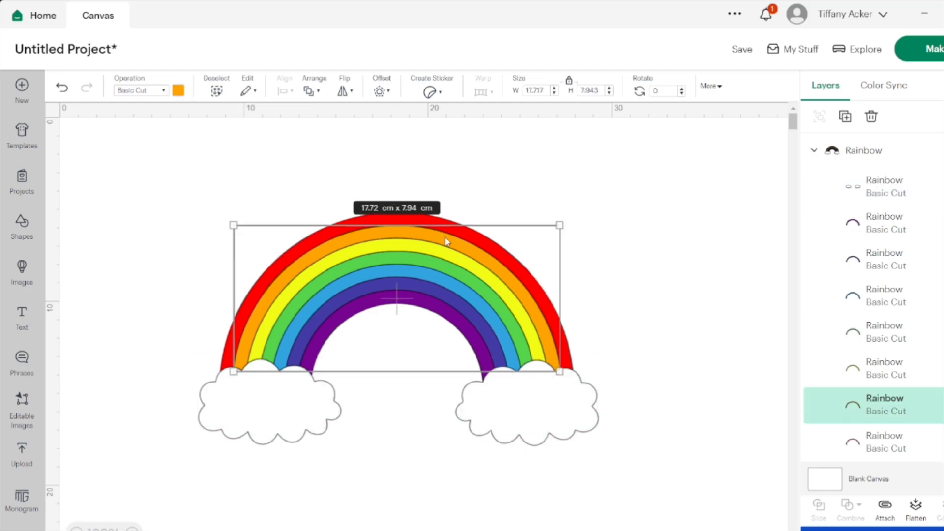
click(526, 189)
Make the rainbow a Kiss Cut sticker with a Custom border narrowed to 0.151 cm.
click(430, 239)
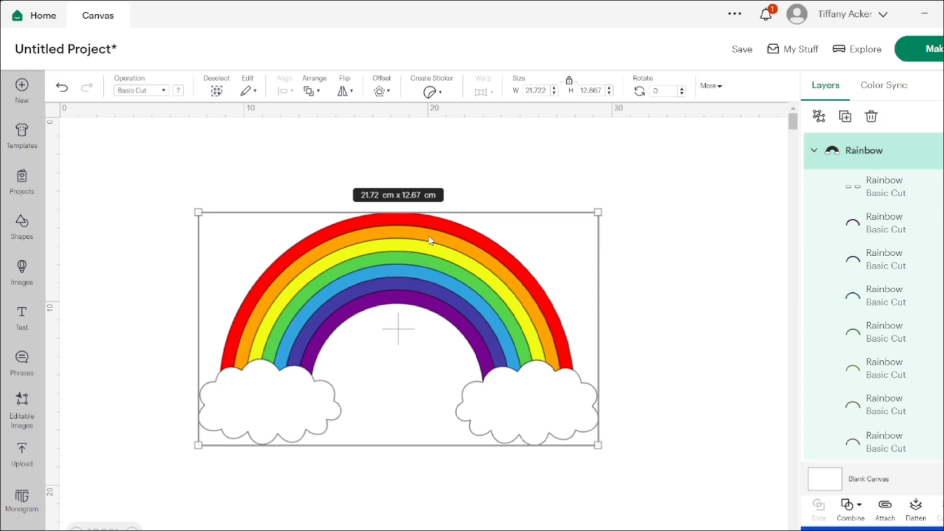
click(431, 91)
click(457, 334)
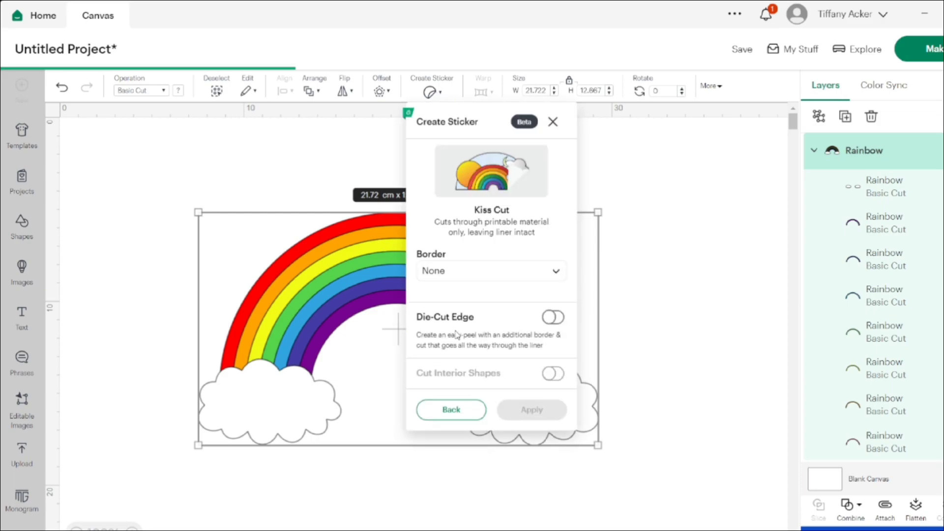
click(517, 274)
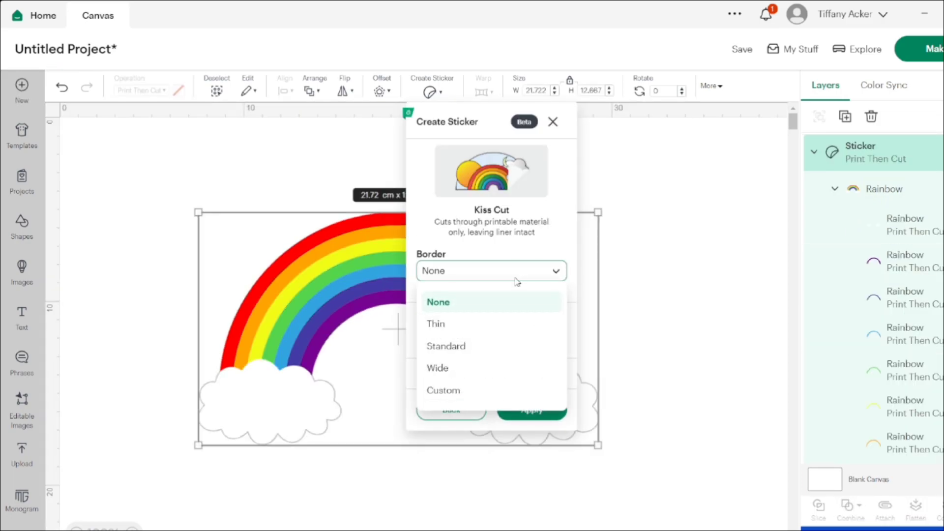
click(480, 369)
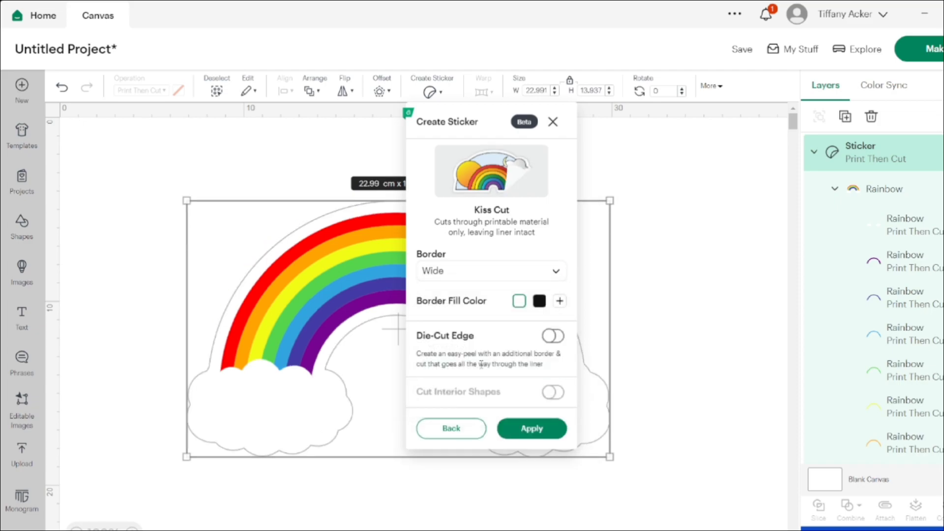
click(475, 278)
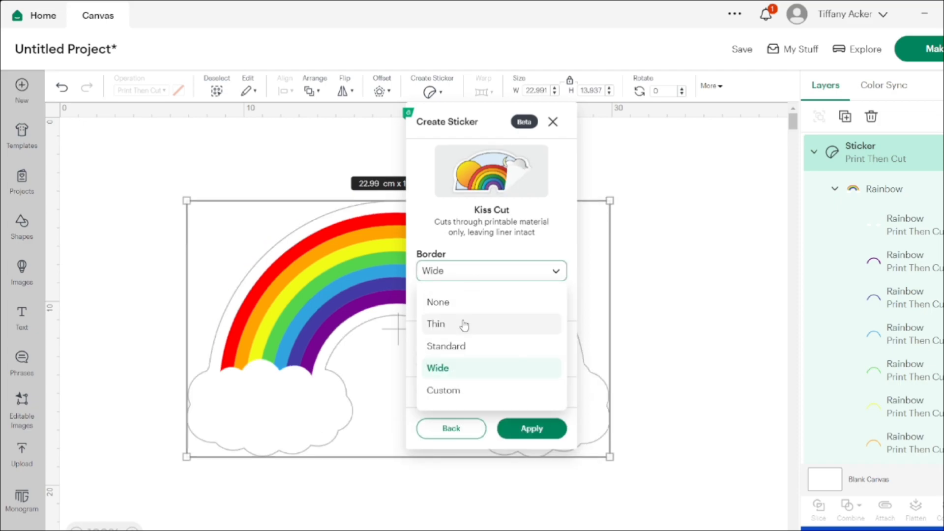
click(458, 393)
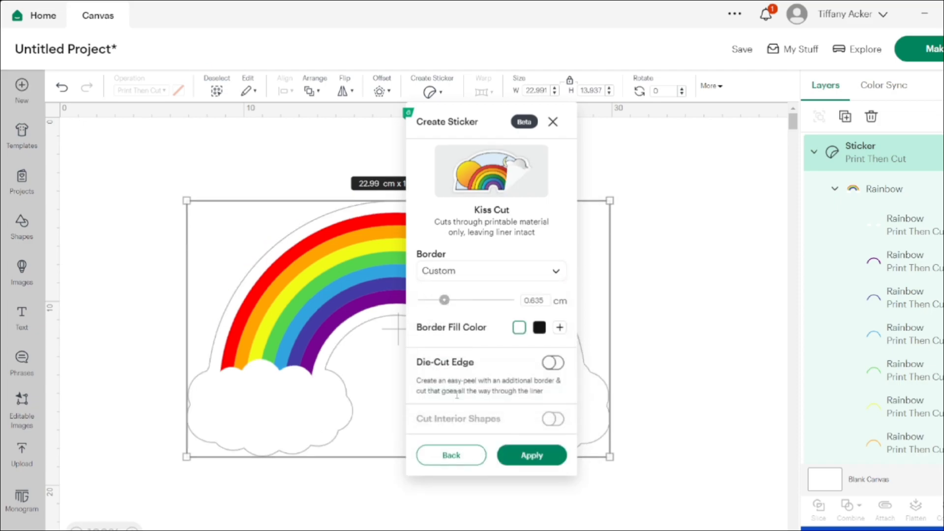
click(463, 276)
click(556, 271)
mouse_move(451, 303)
mouse_down()
mouse_move(485, 303)
mouse_move(429, 307)
mouse_move(438, 308)
mouse_up()
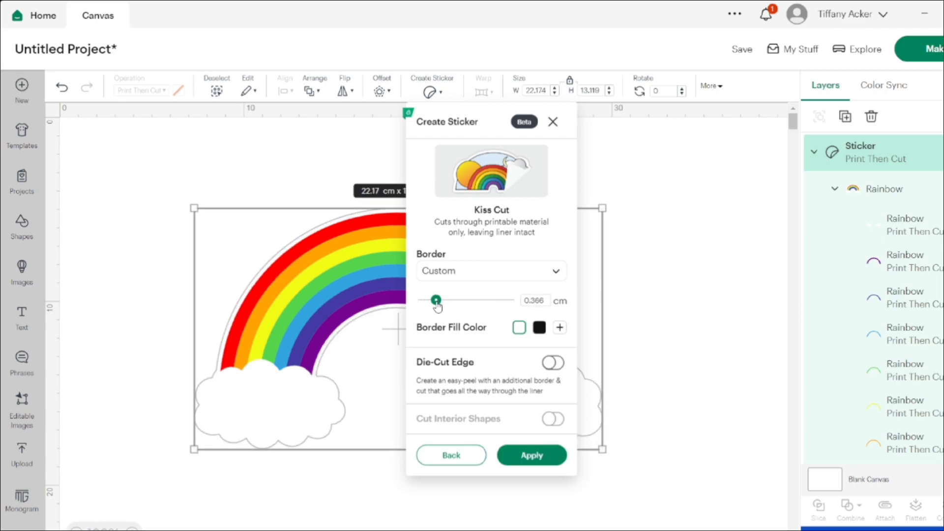